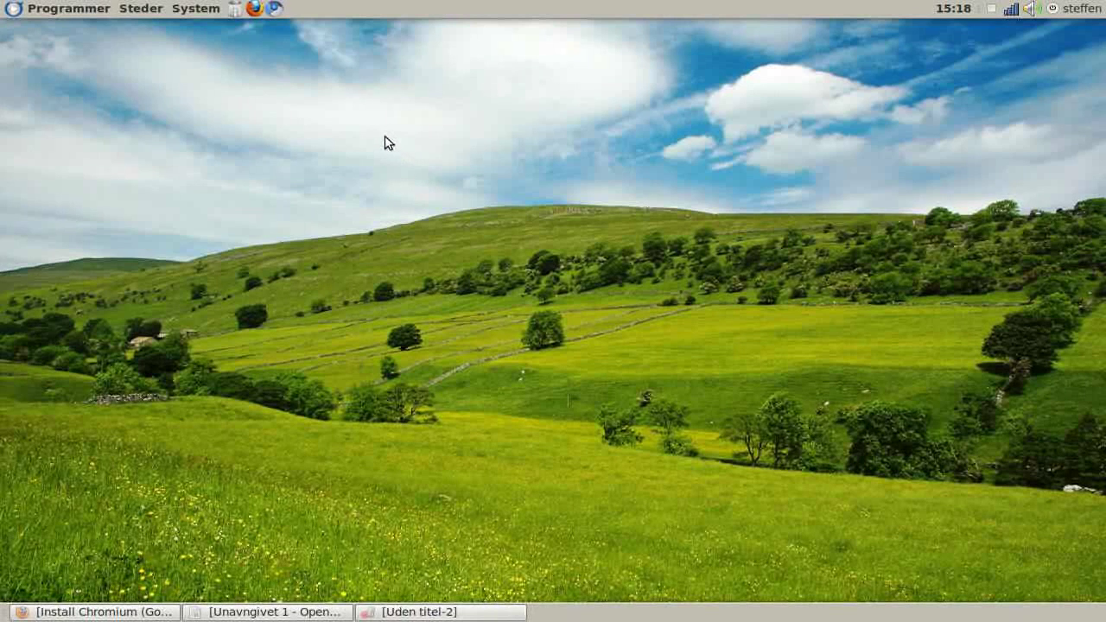
Step: Open the Software Sources (Softwarekilder) settings at the third-party software list and start adding a new source
click(197, 9)
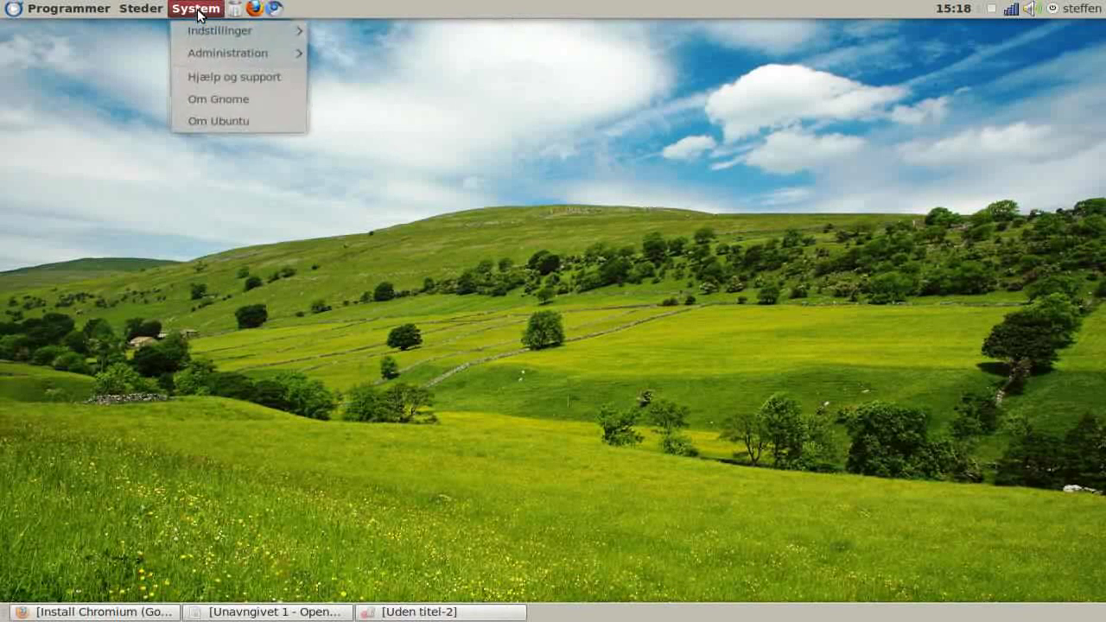
mouse_move(199, 48)
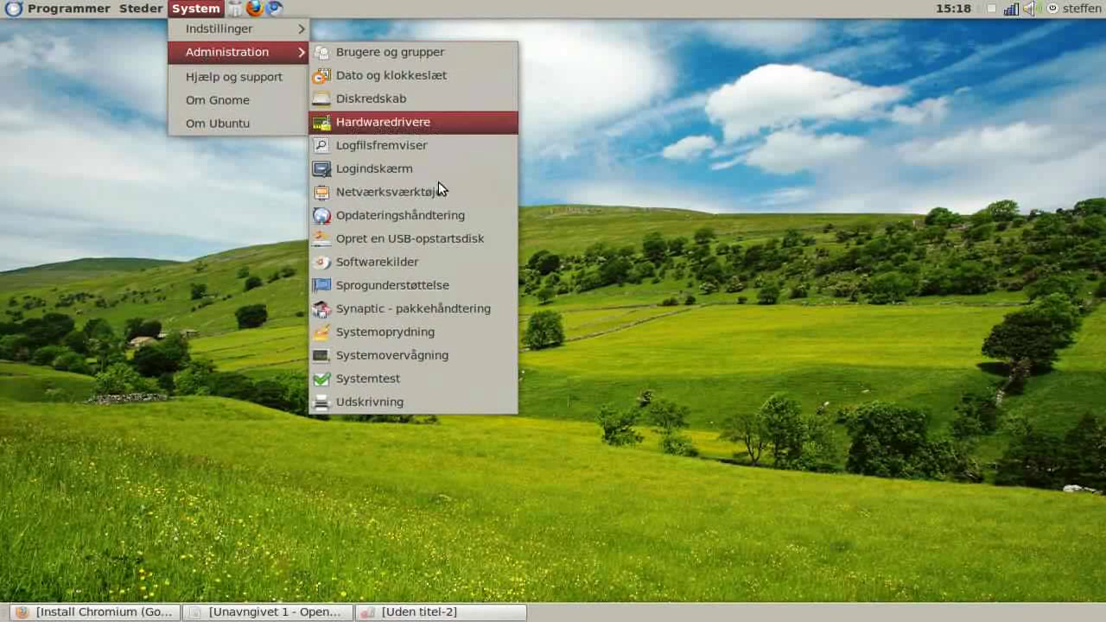
click(441, 261)
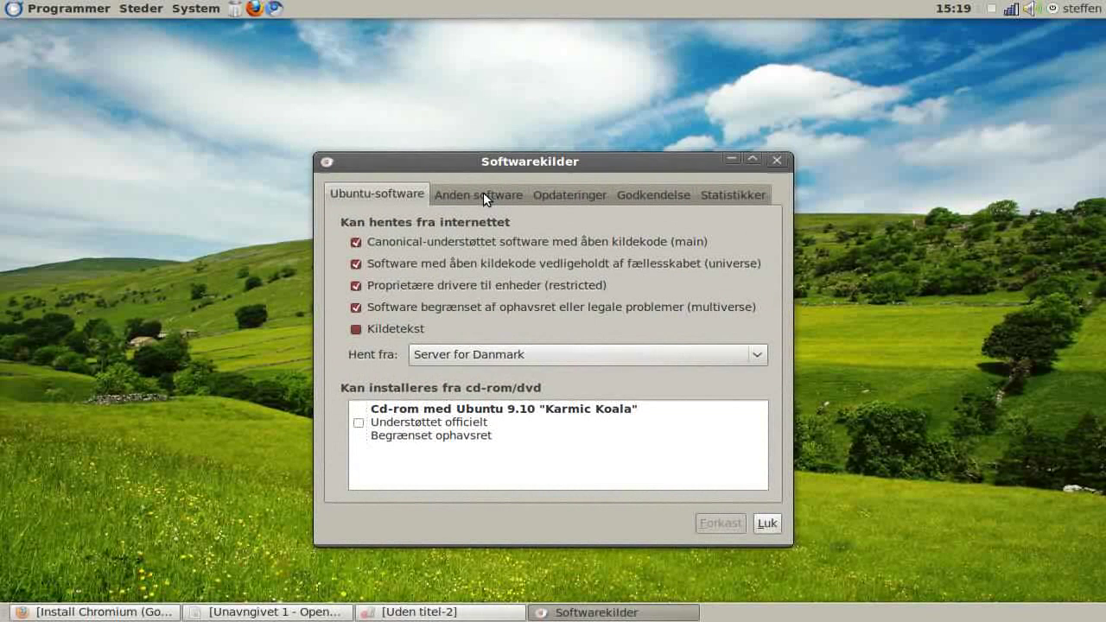
click(482, 194)
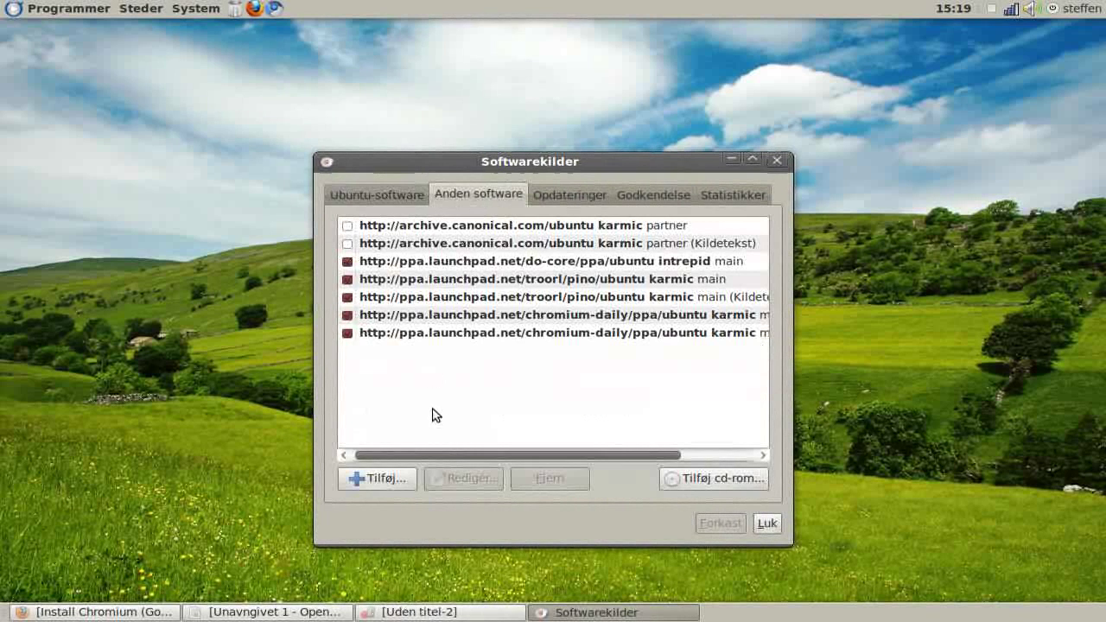
click(387, 485)
click(388, 480)
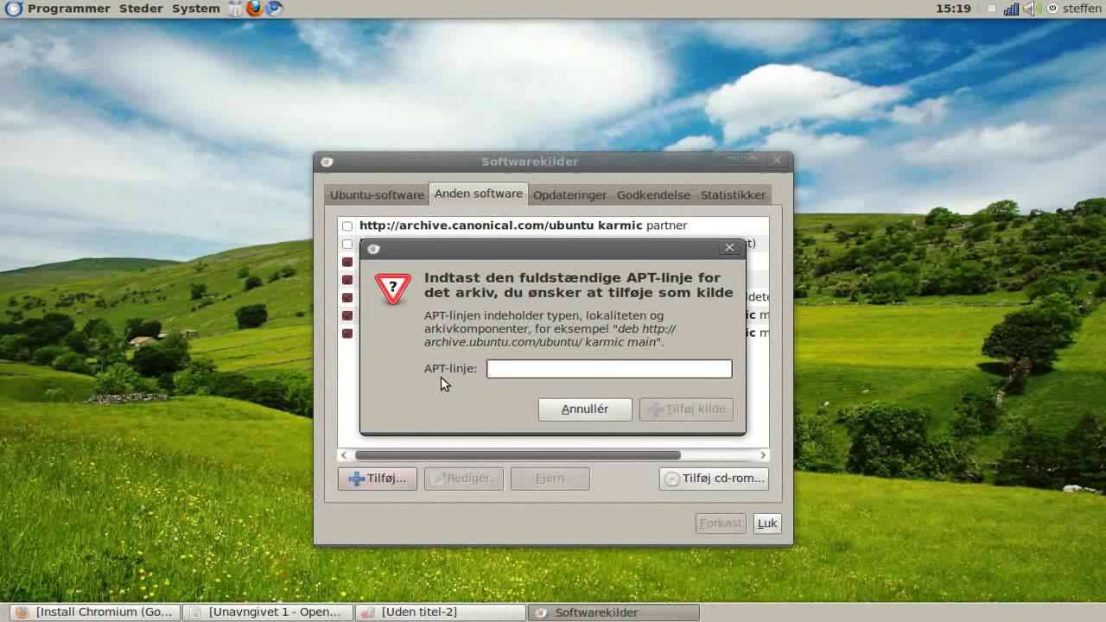
click(297, 613)
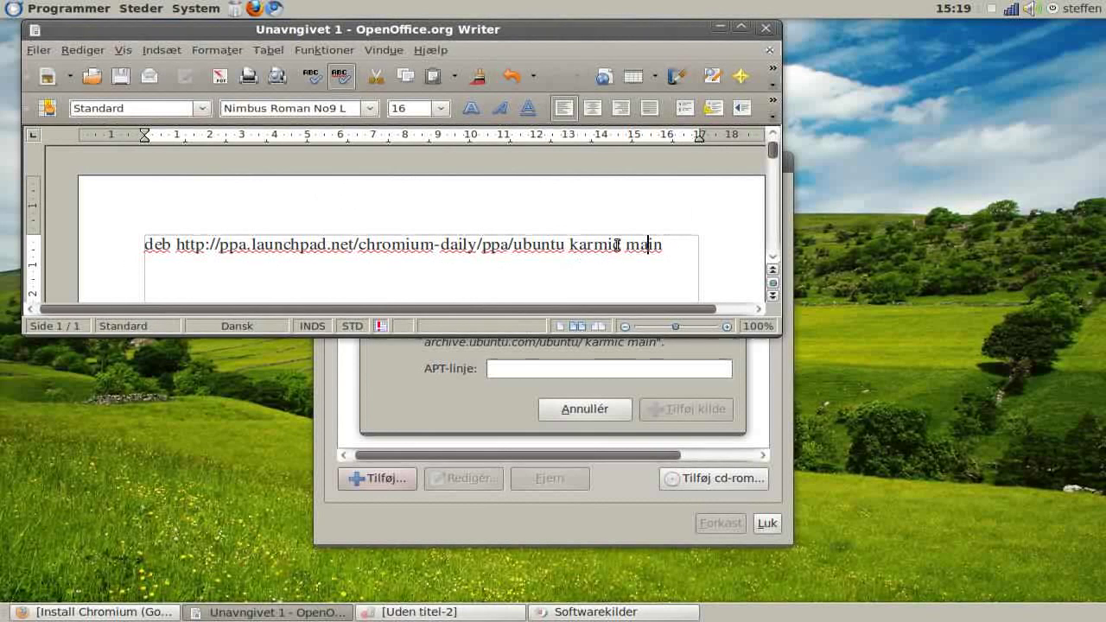
key(ctrl+a)
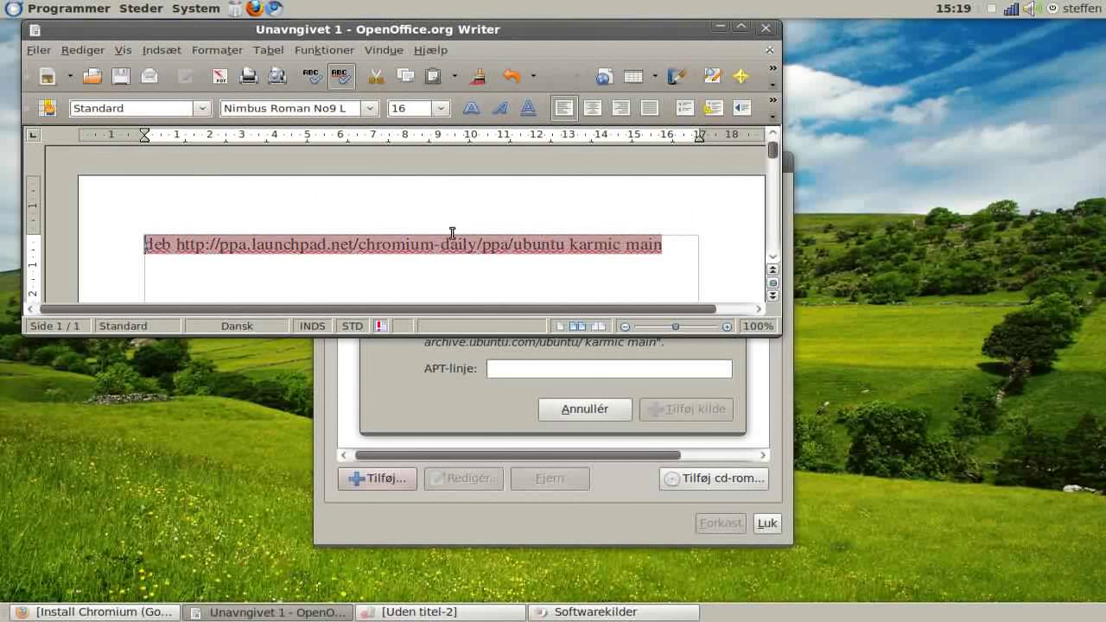
right_click(278, 245)
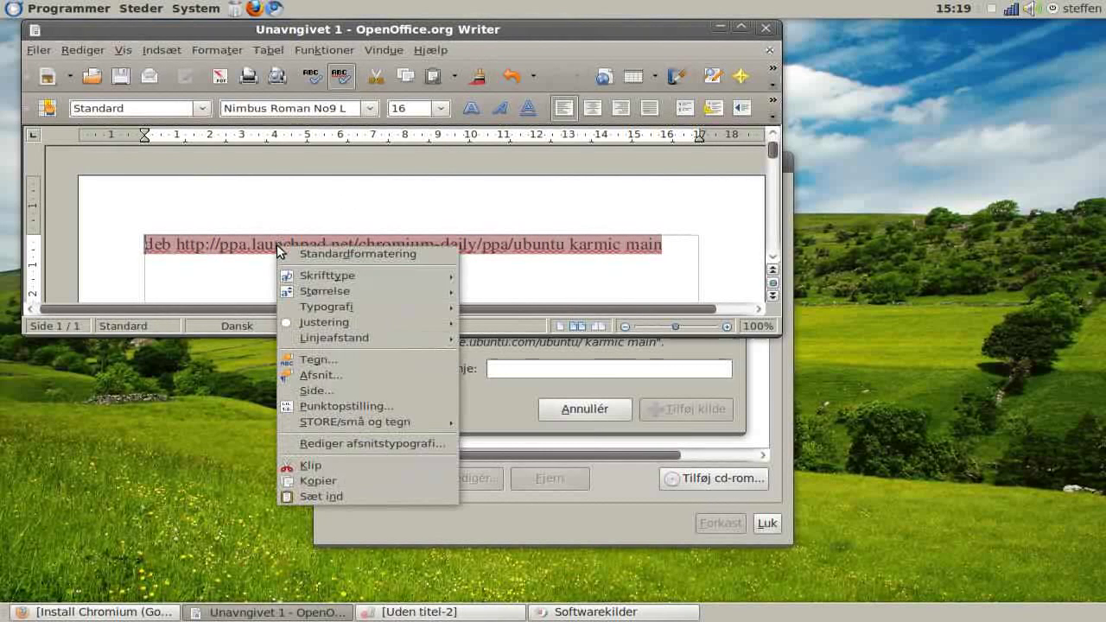
click(322, 481)
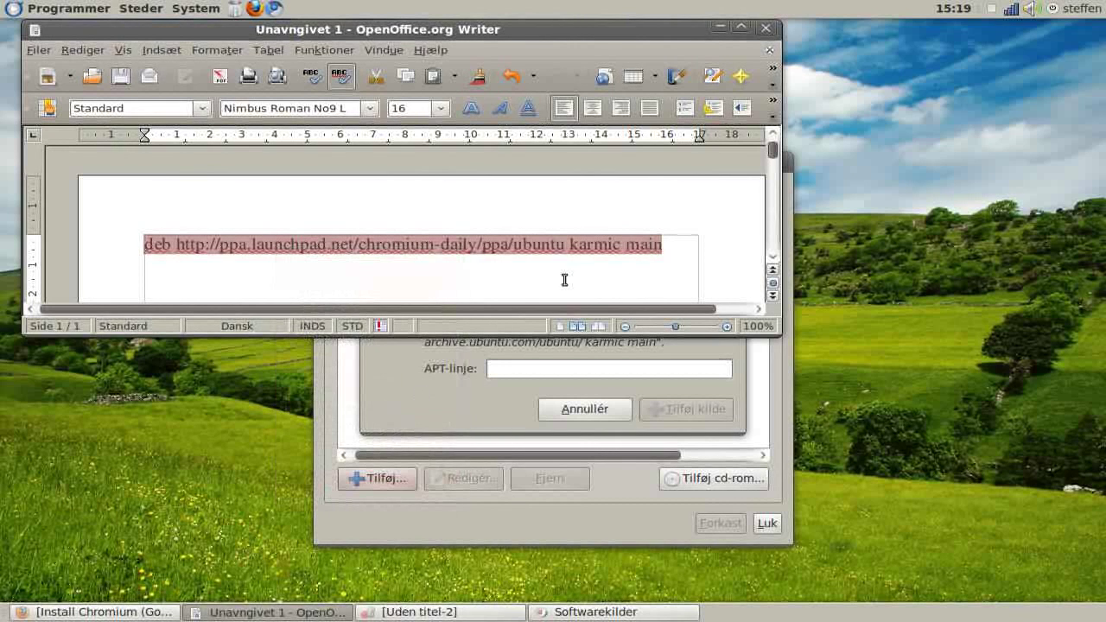
click(720, 30)
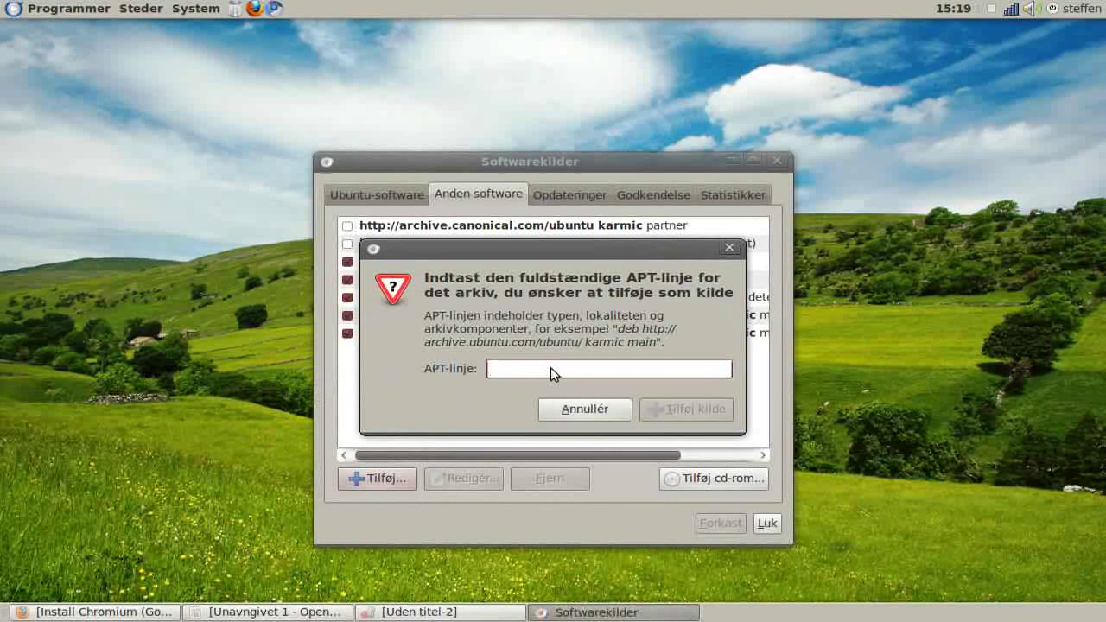
Step: Paste the copied deb line as the new source's APT line, and cancel the entry without adding it
right_click(550, 368)
click(569, 414)
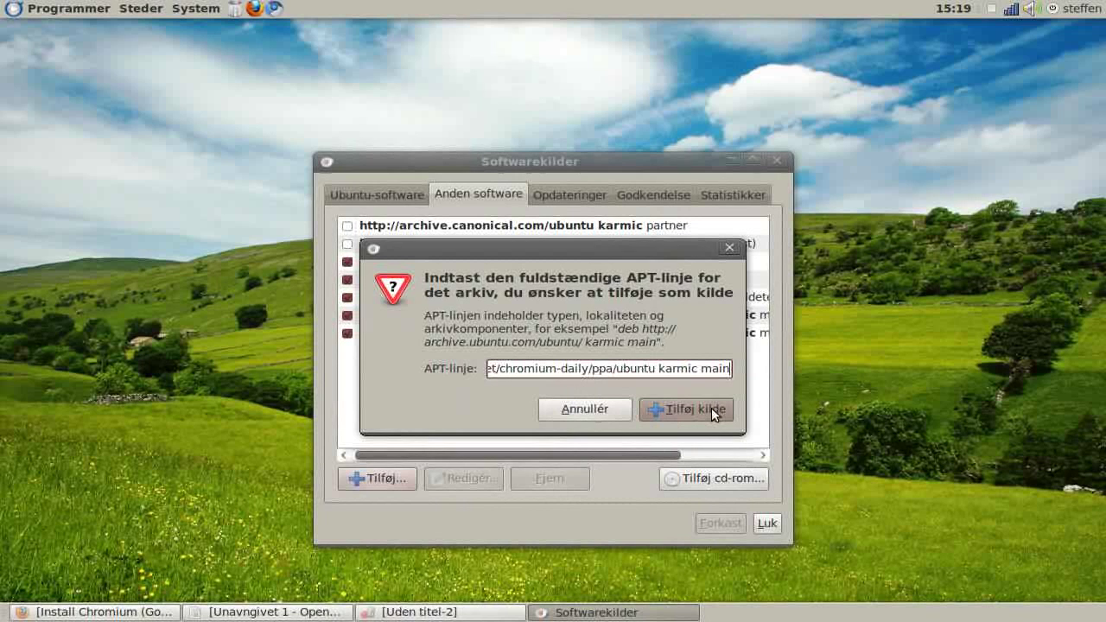
click(596, 402)
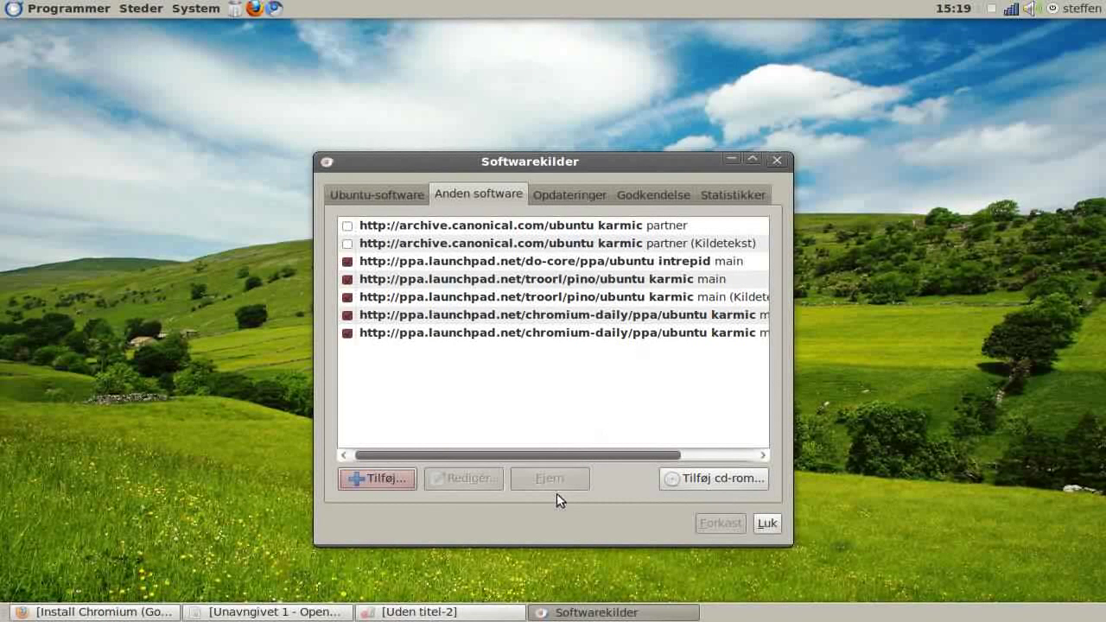
click(384, 475)
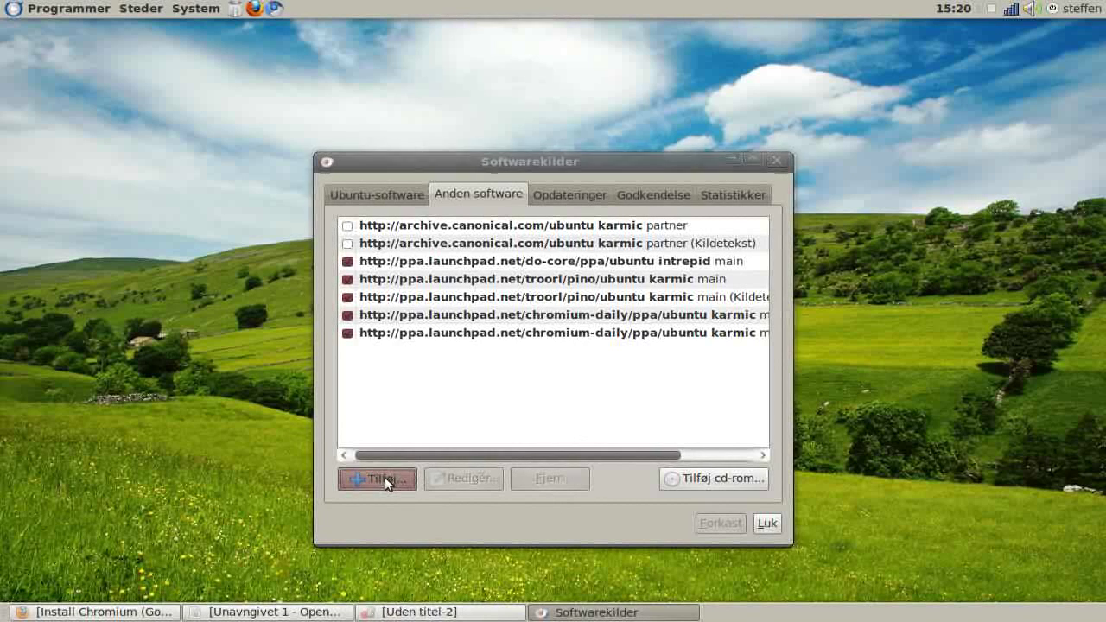
click(317, 614)
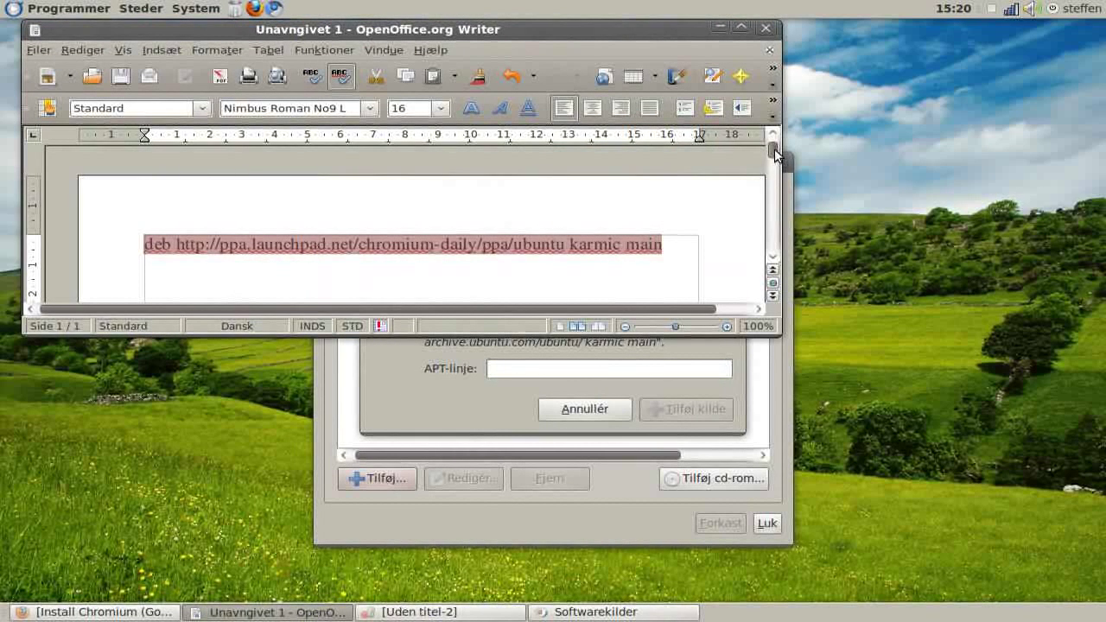
drag(774, 148, 773, 164)
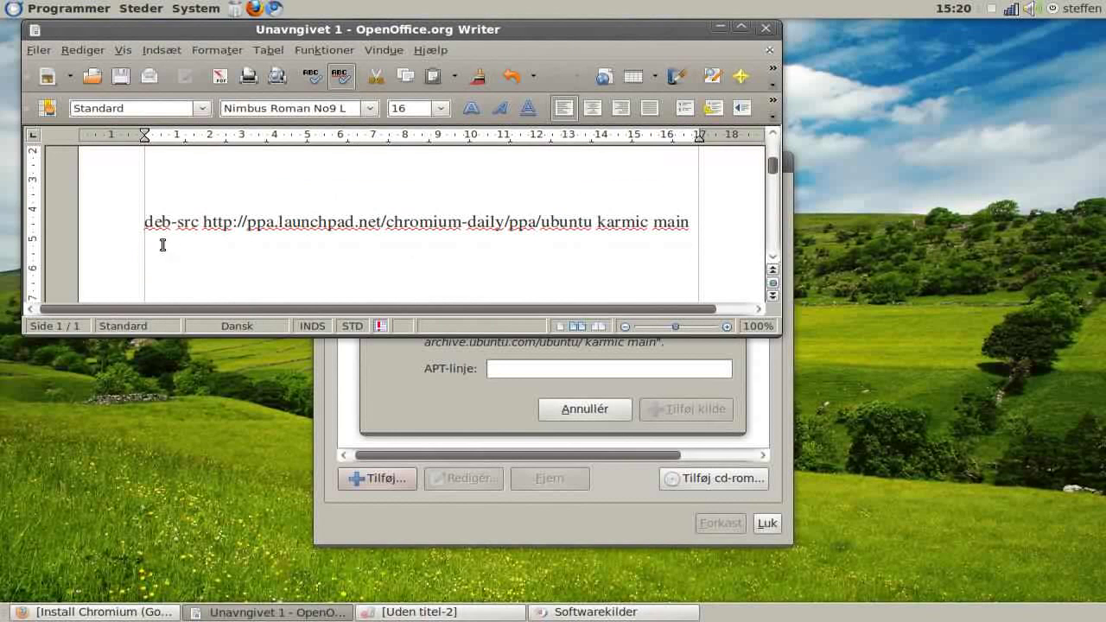
mouse_move(147, 223)
mouse_down()
mouse_move(648, 231)
mouse_move(279, 208)
mouse_move(141, 222)
mouse_up()
click(657, 225)
click(686, 223)
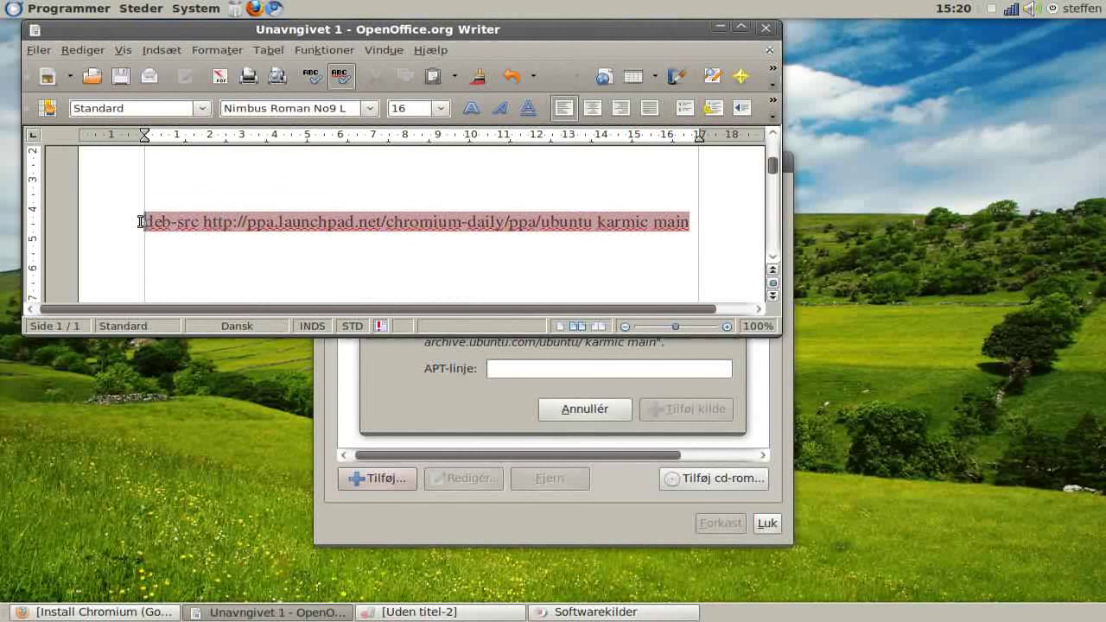
right_click(186, 230)
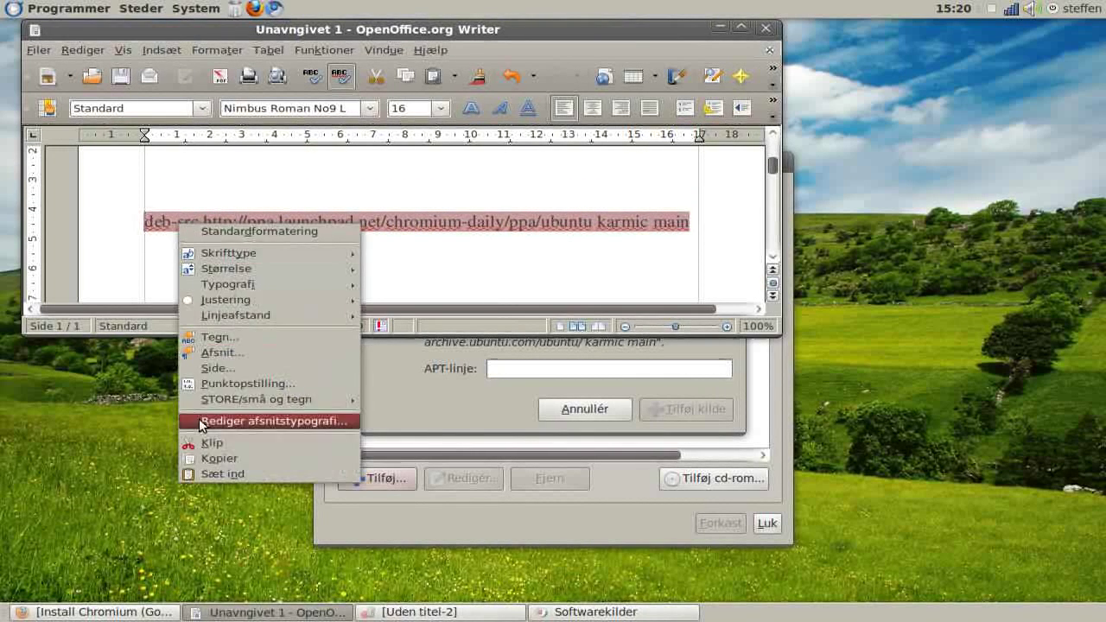
click(219, 457)
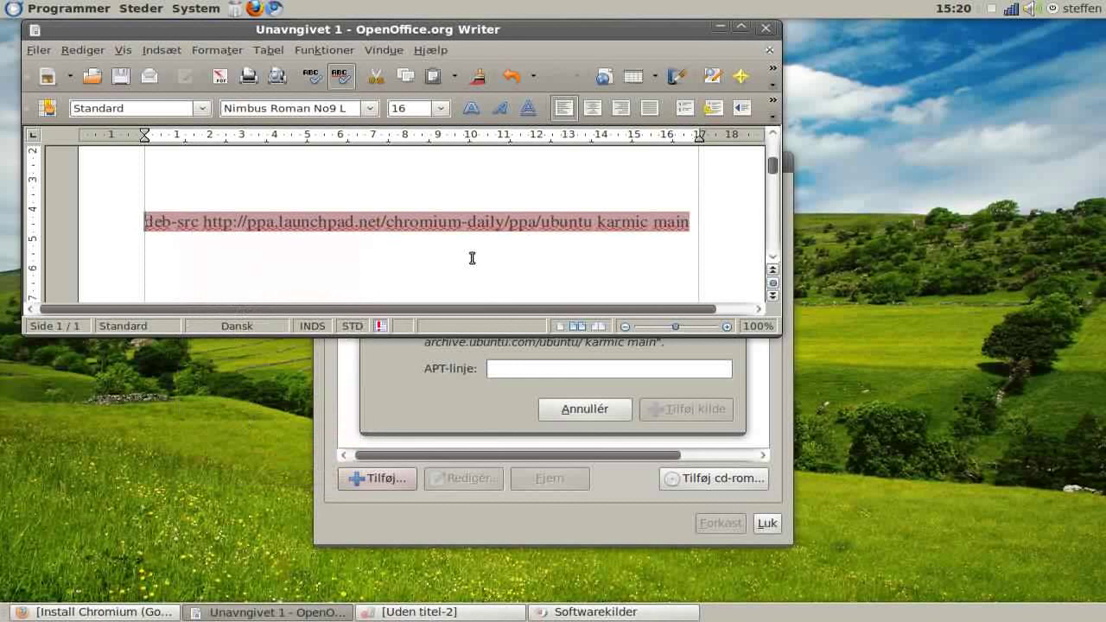
click(720, 29)
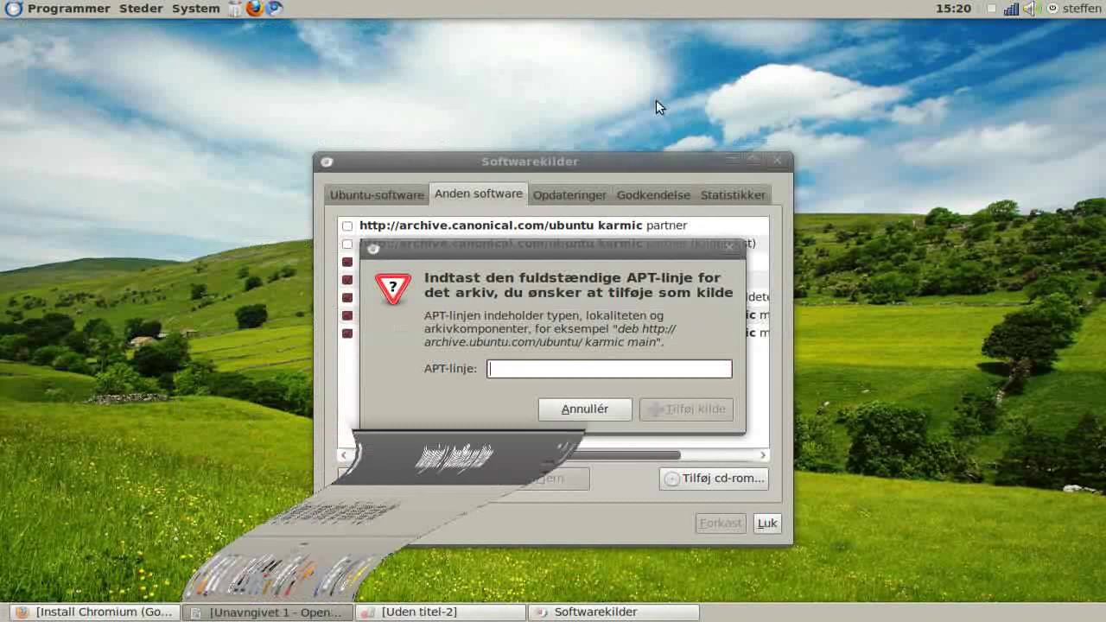
Step: Paste the copied deb-src line as the APT line, cancel the entry, and check the full chromium-daily entries in the source list
right_click(562, 365)
click(581, 404)
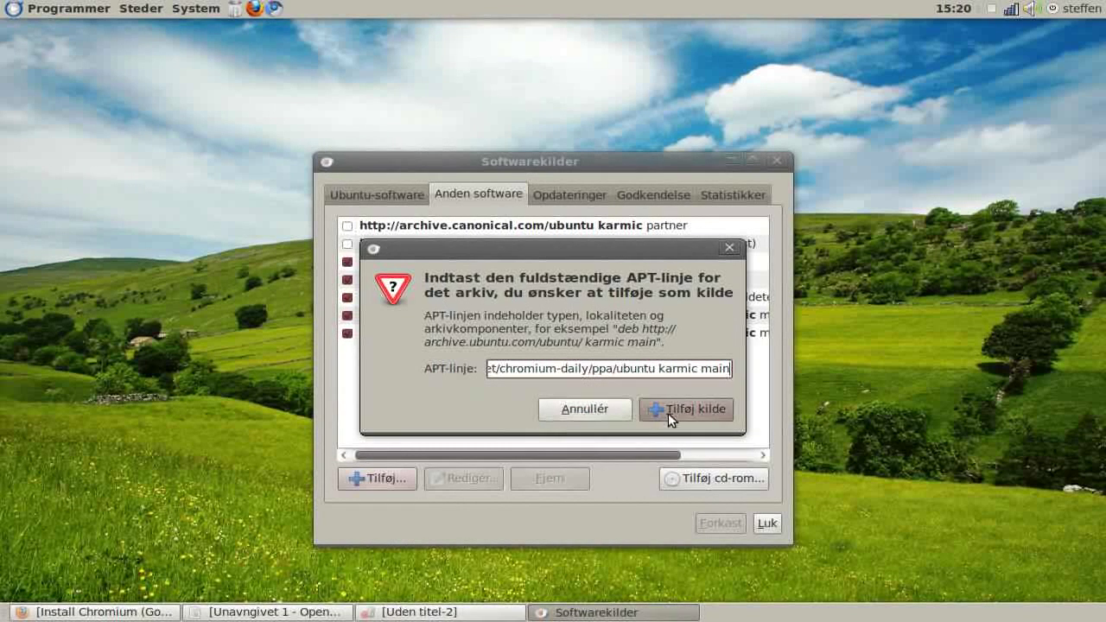
click(601, 410)
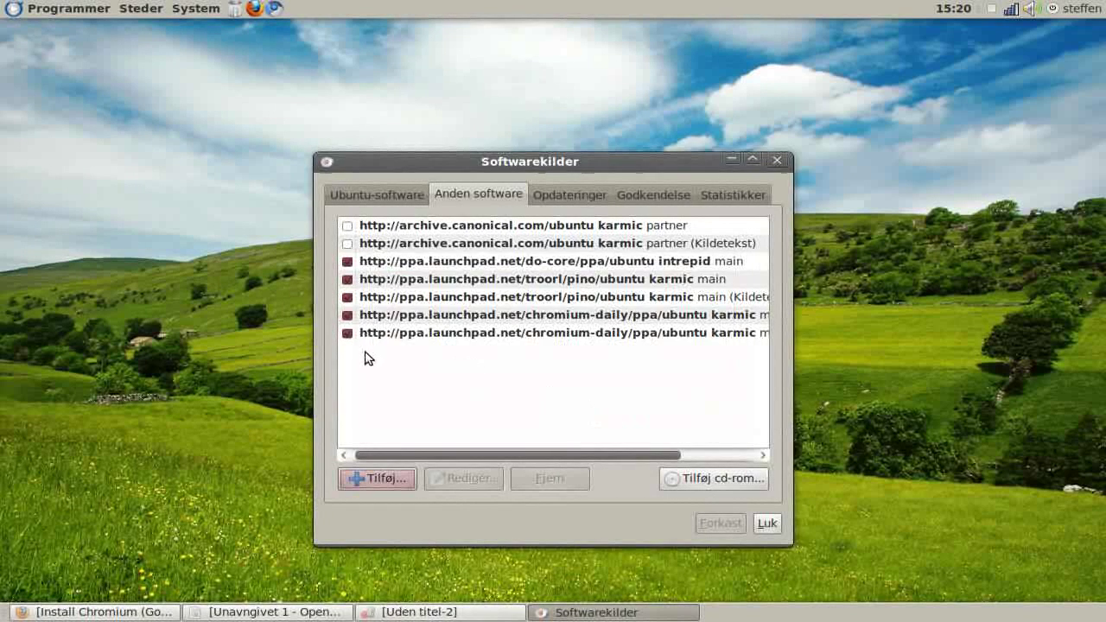
drag(466, 449, 578, 450)
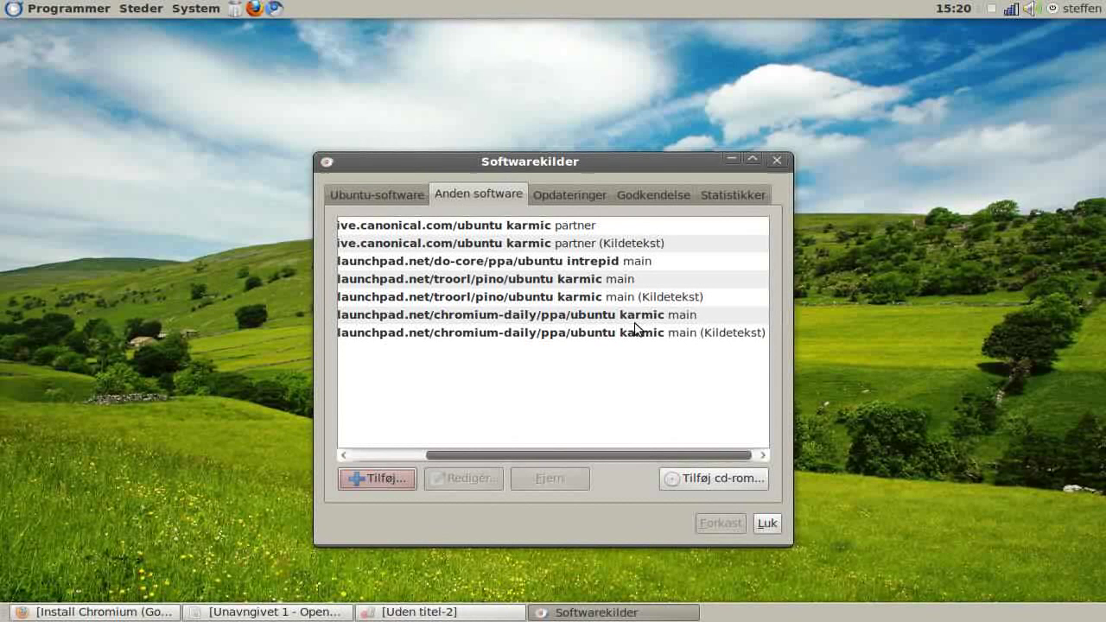
Step: Try the copied deb-src line as a new source with "karmic" replaced by "jaunty", and cancel the entry
click(372, 478)
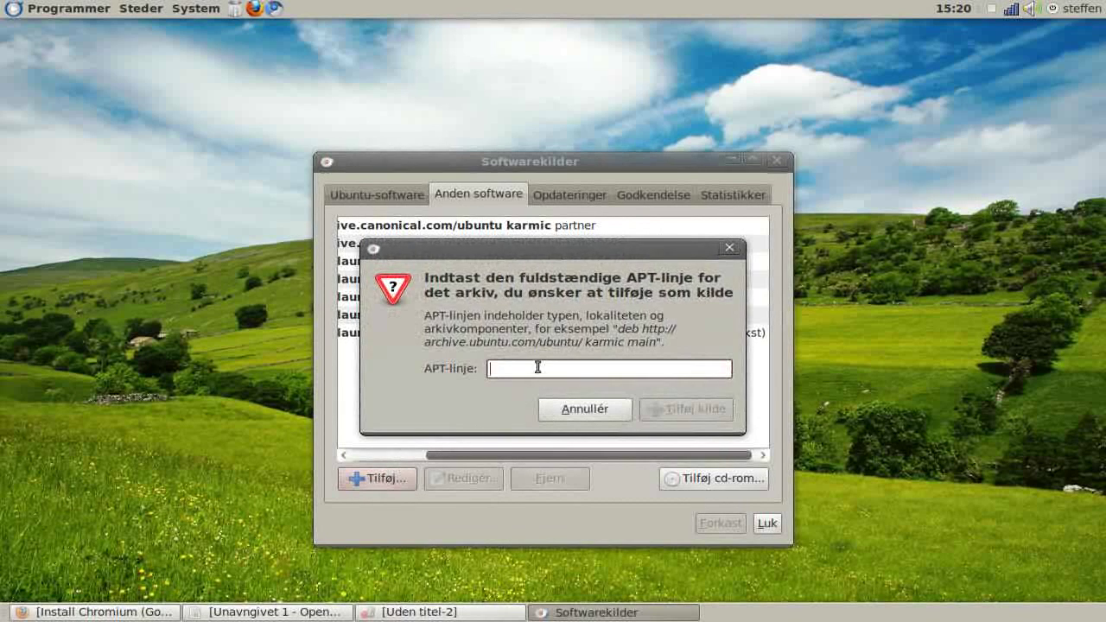
right_click(539, 366)
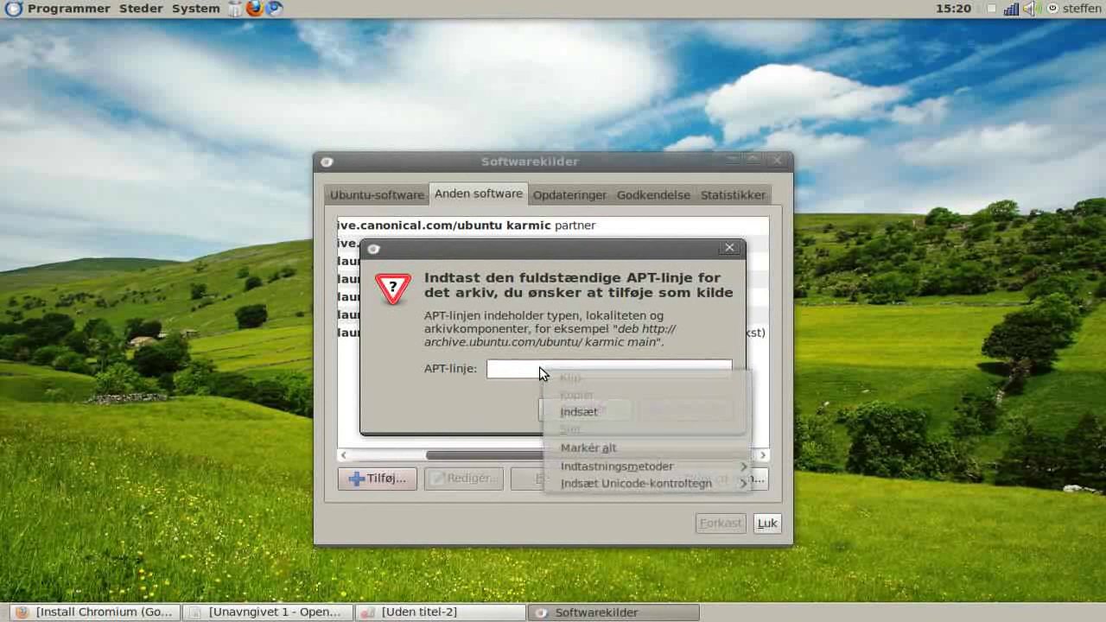
click(570, 411)
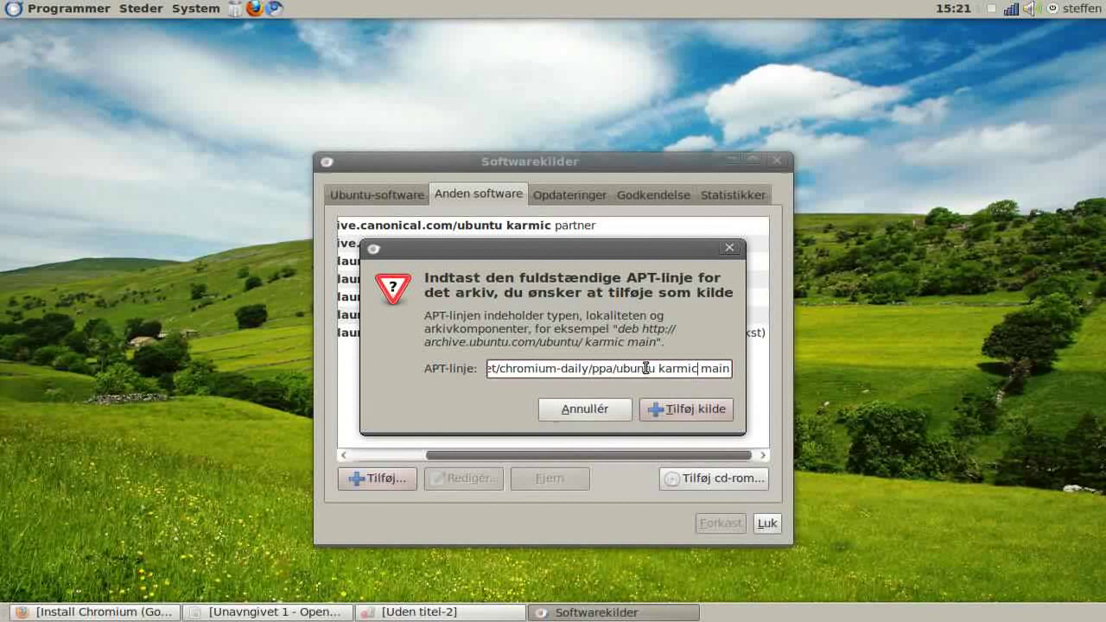
key(BackSpace)
key(BackSpace)
key(BackSpace)
key(BackSpace)
key(BackSpace)
key(BackSpace)
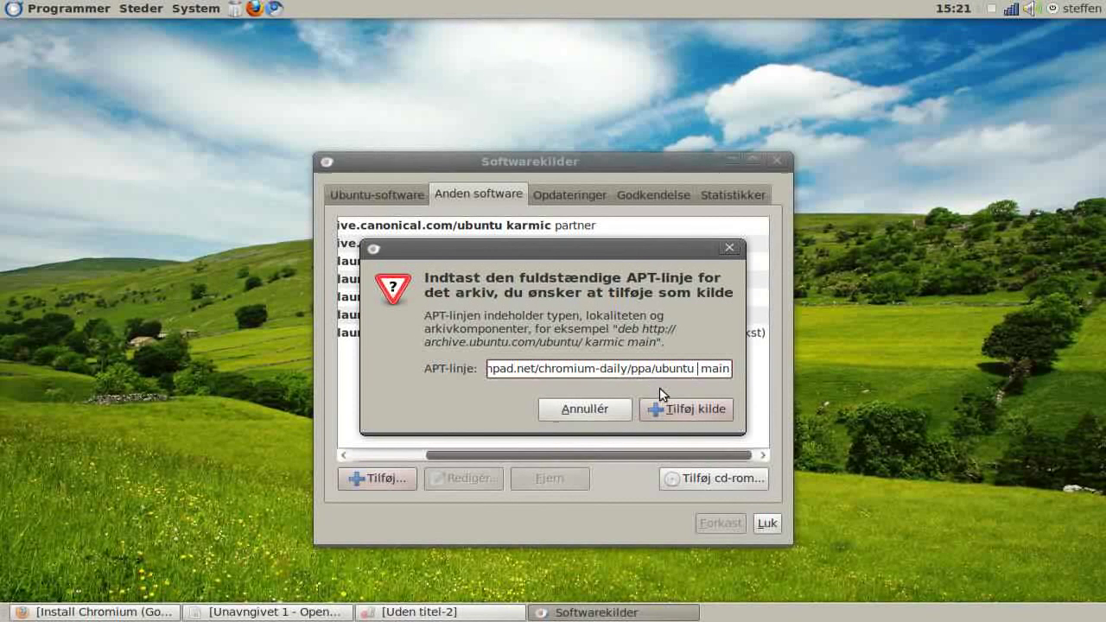
text(jaunty)
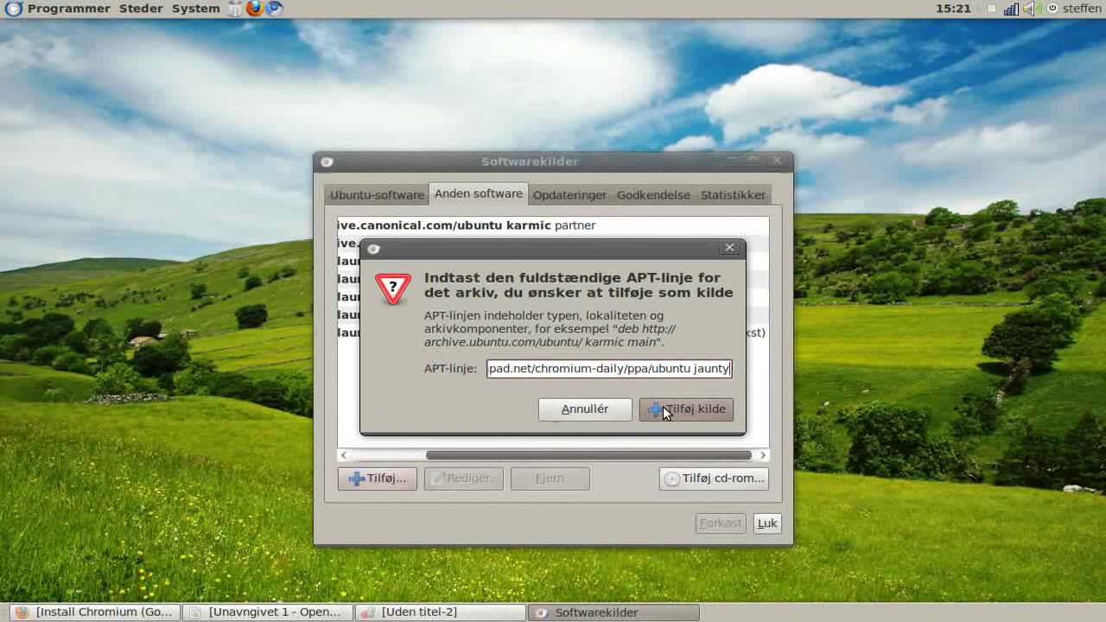
click(606, 410)
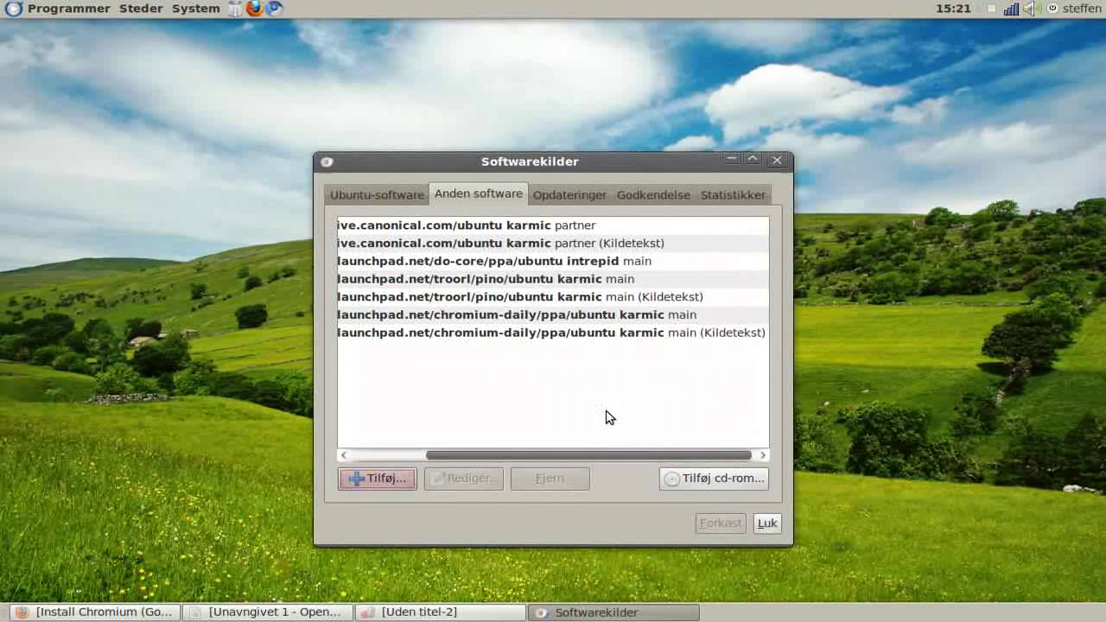
Step: Close Software Sources and open the Synaptic package manager
click(775, 161)
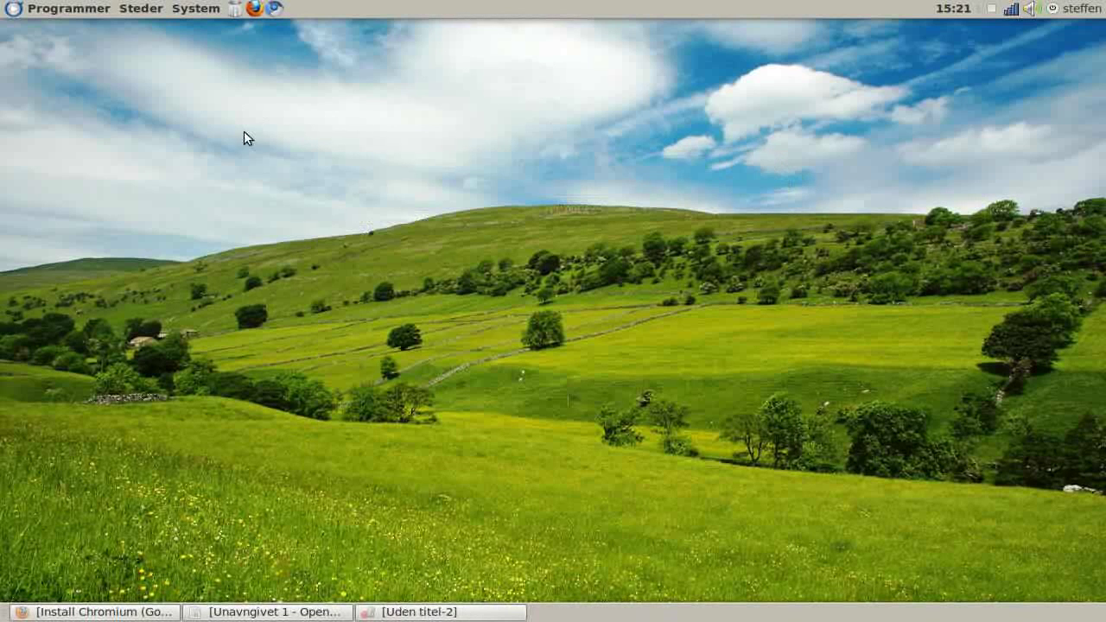
click(194, 9)
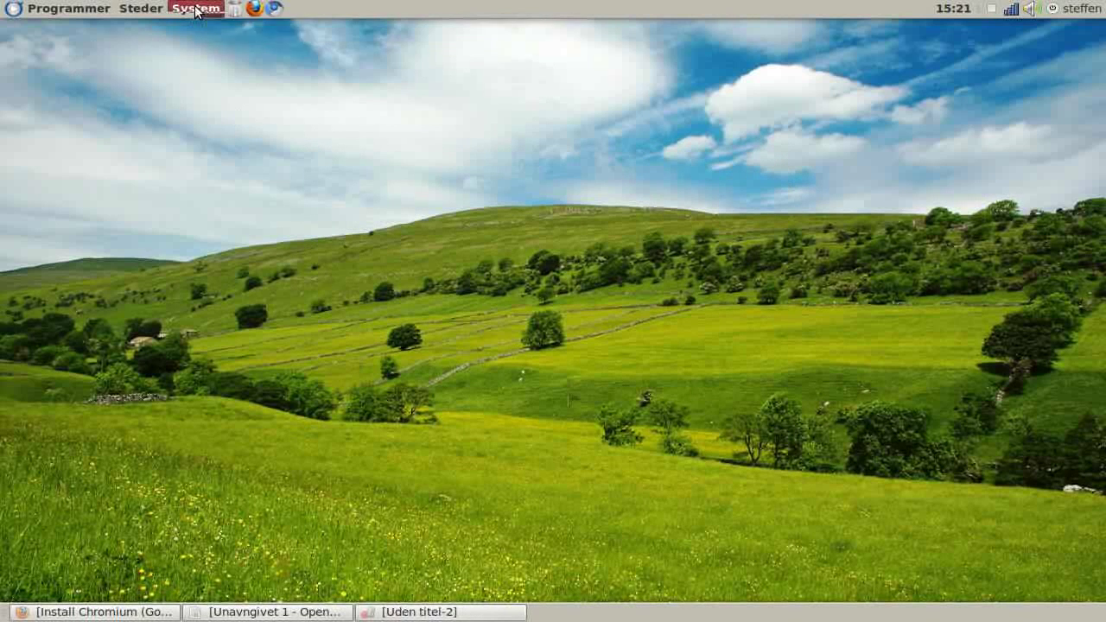
mouse_move(204, 52)
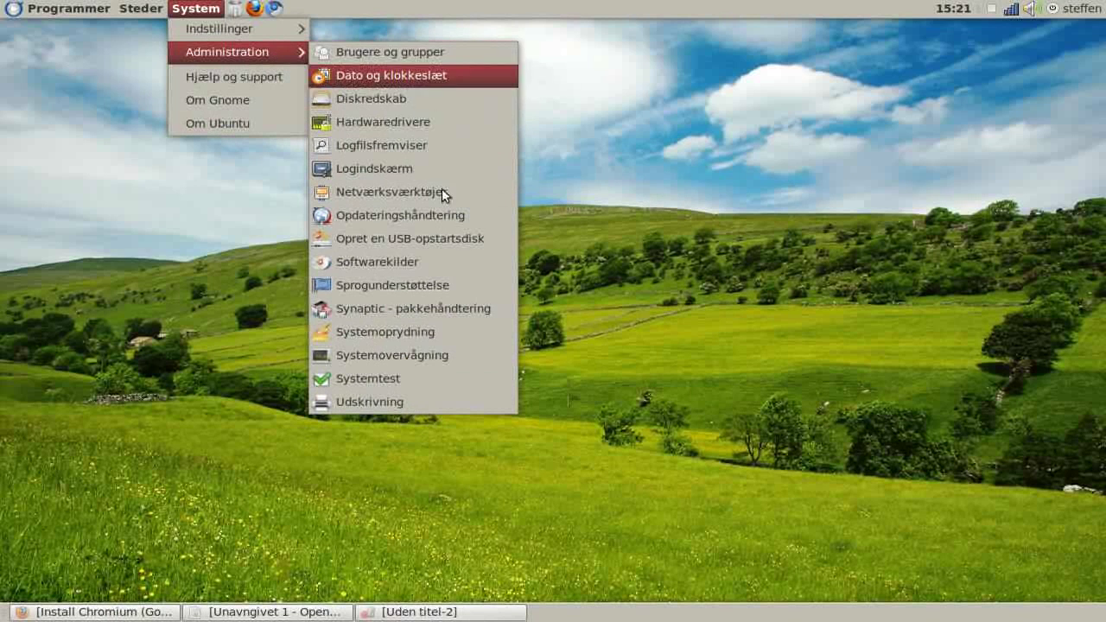
click(460, 309)
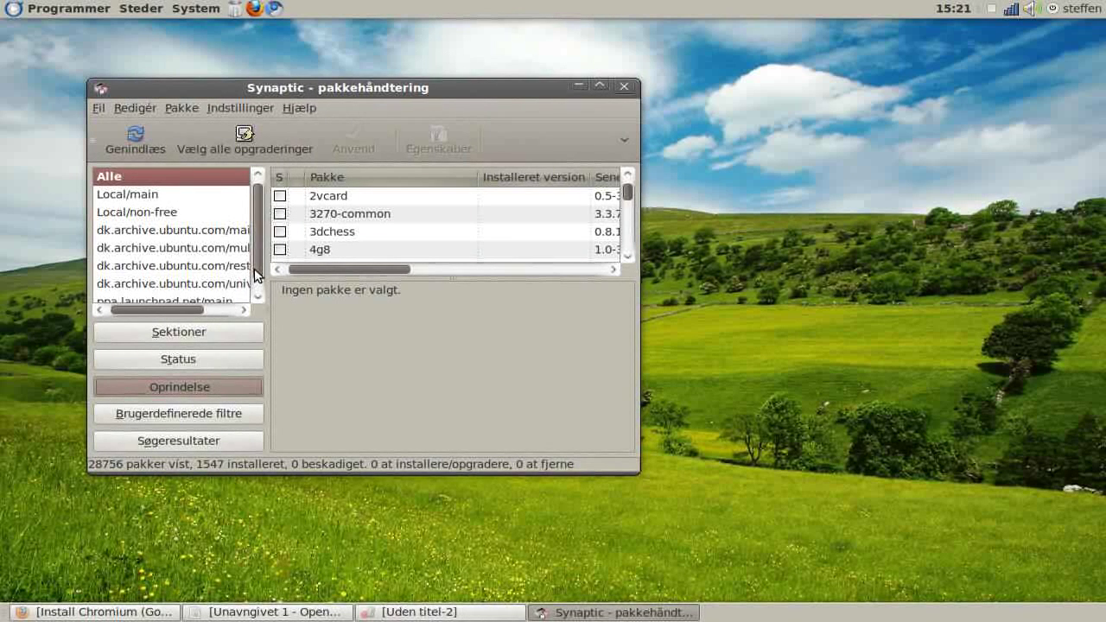
Step: Show the packages from the ppa.launchpad.net/main origin and mark chromium-browser for reinstallation
scroll(255, 286, down, 1)
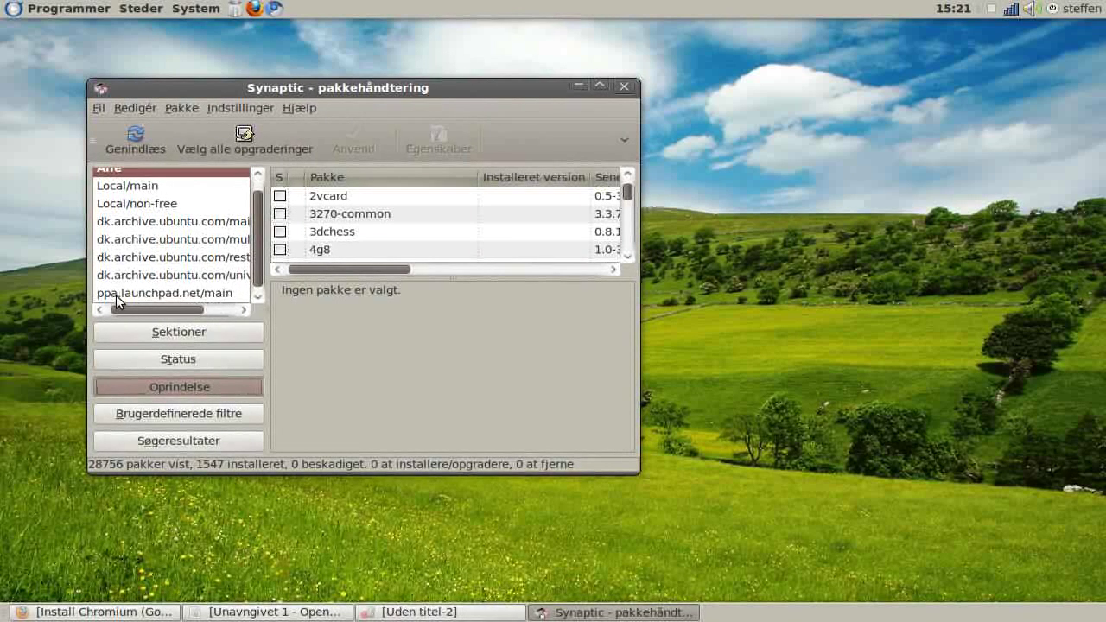
click(217, 294)
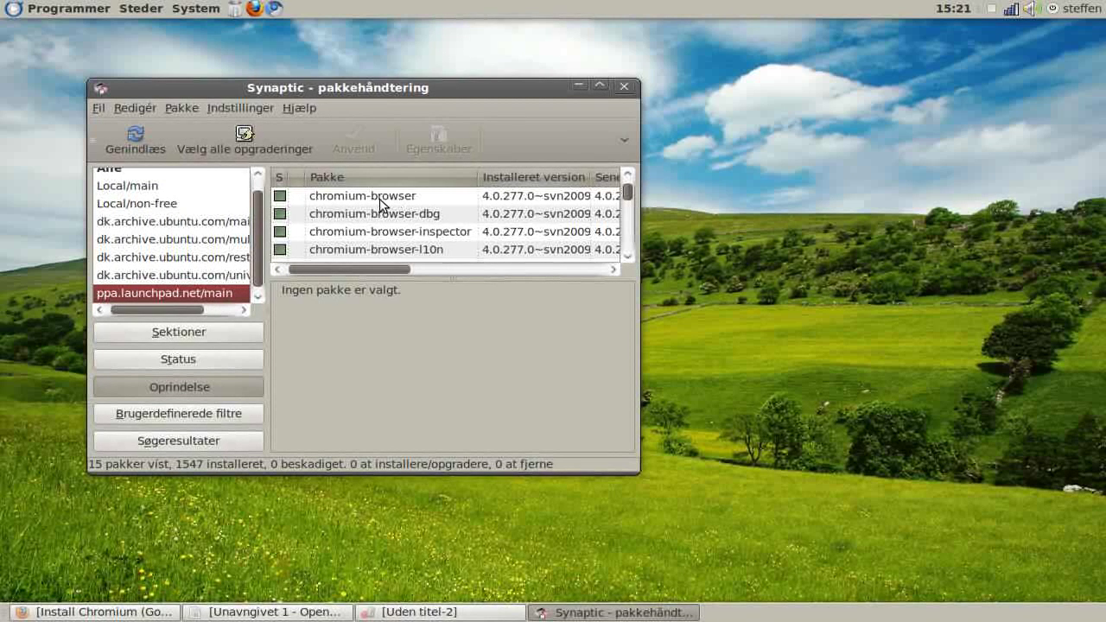
click(280, 198)
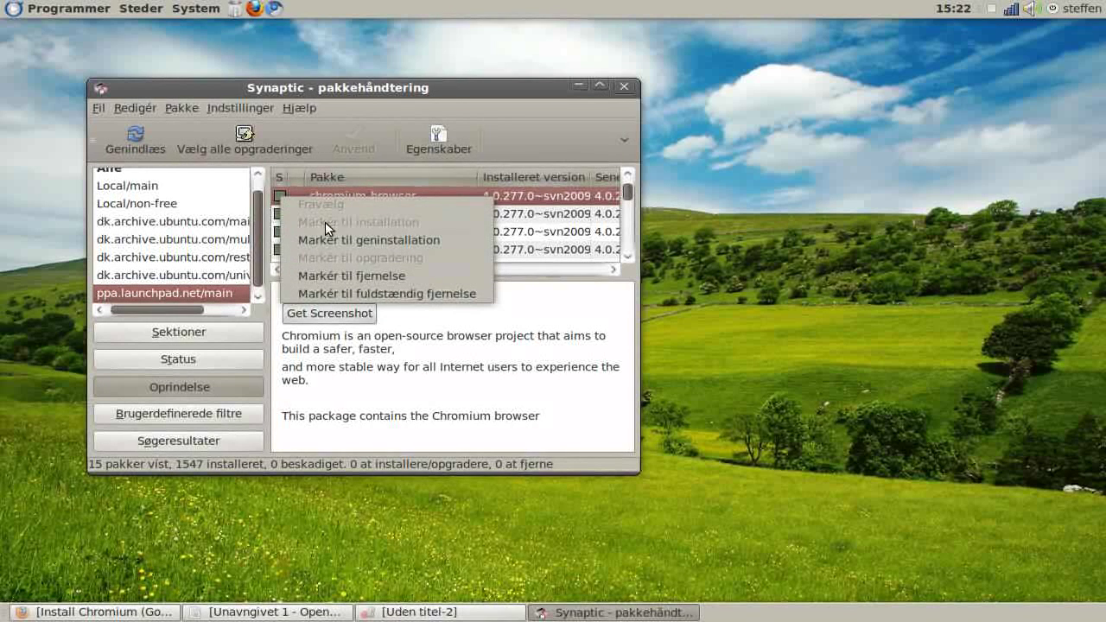
click(341, 242)
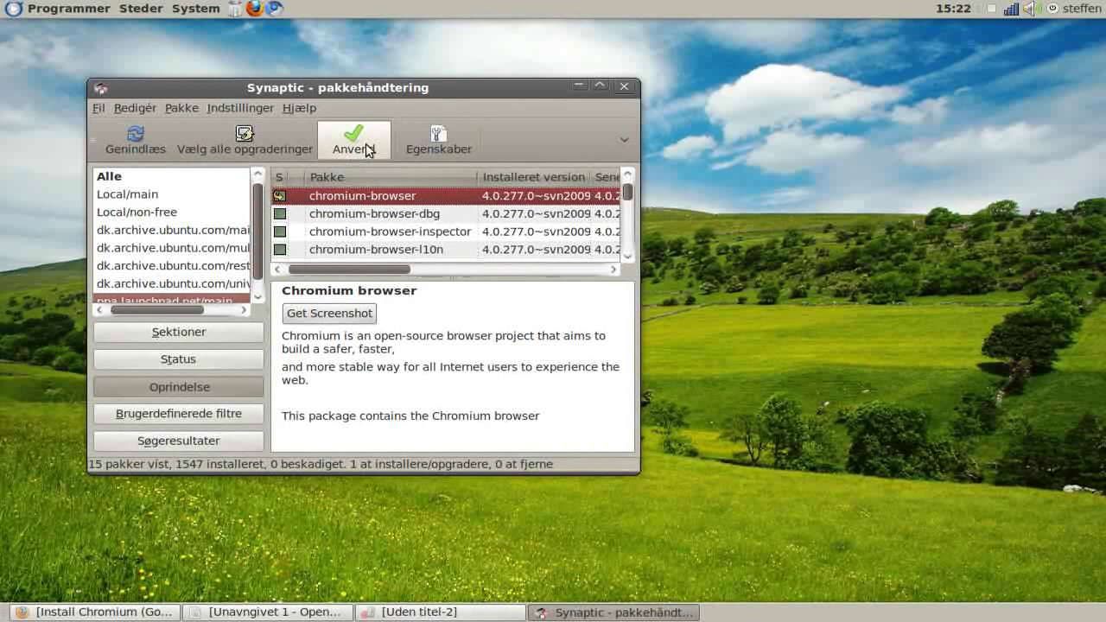
Step: Bring up the summary of pending changes, cancel it, and quit Synaptic without applying the marked reinstallation
click(366, 148)
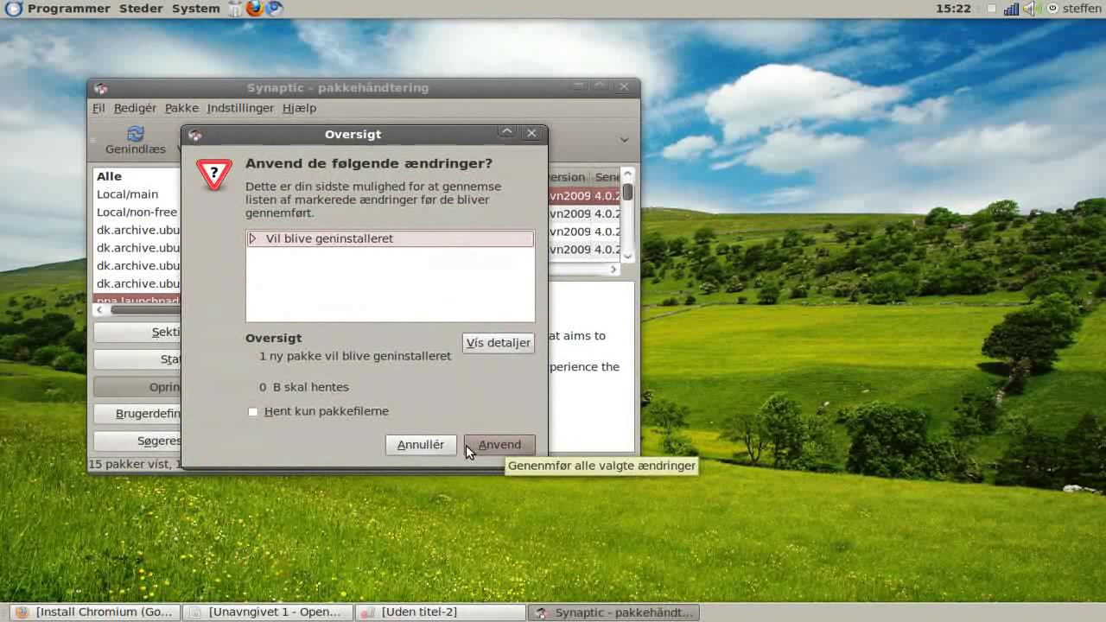
click(441, 446)
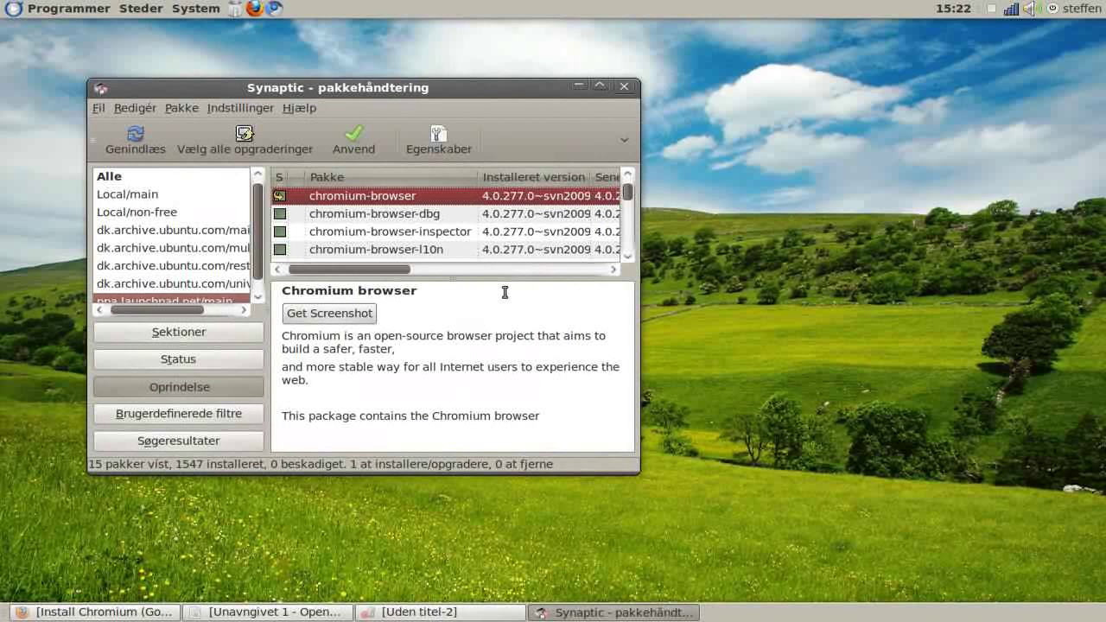
click(623, 87)
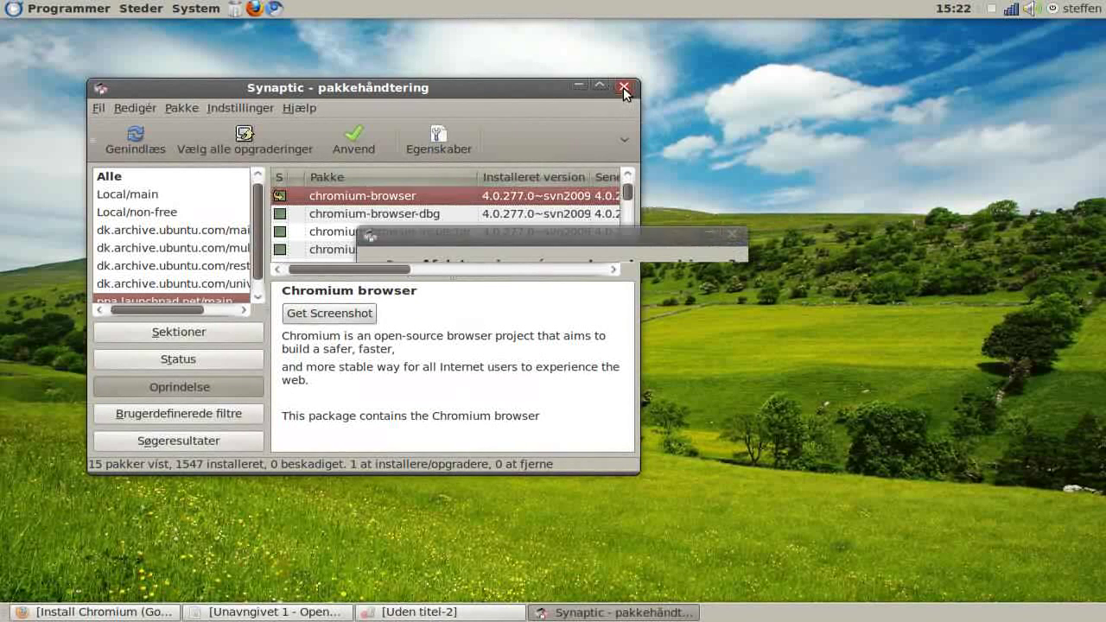
click(697, 354)
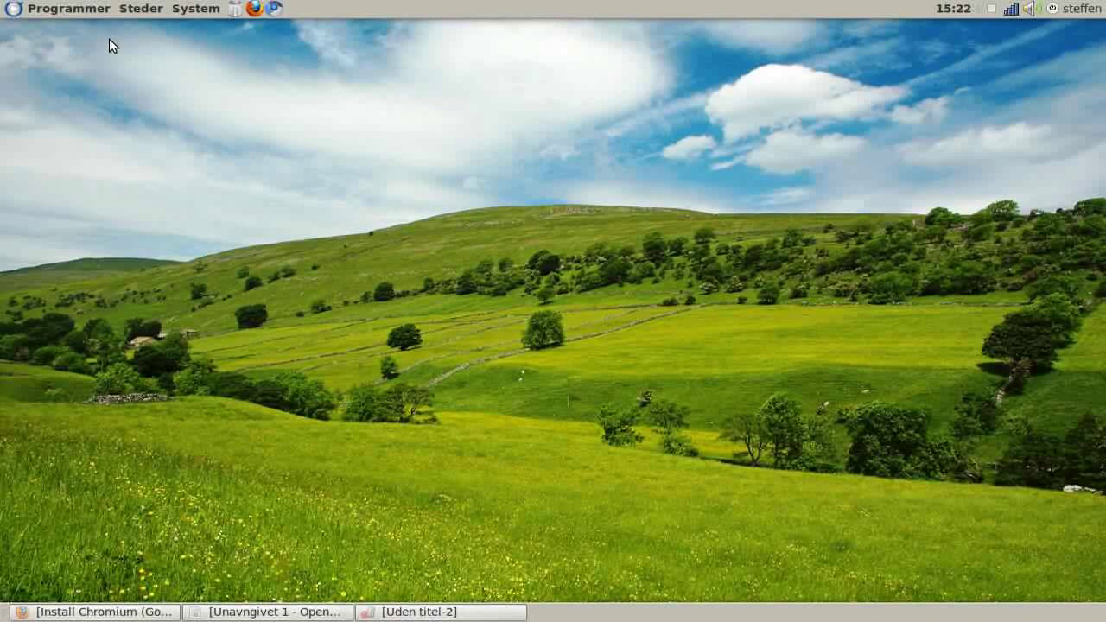
Step: Launch Chromium Web Browser from the Internet applications to check that it starts, and close it again
click(69, 9)
mouse_move(69, 55)
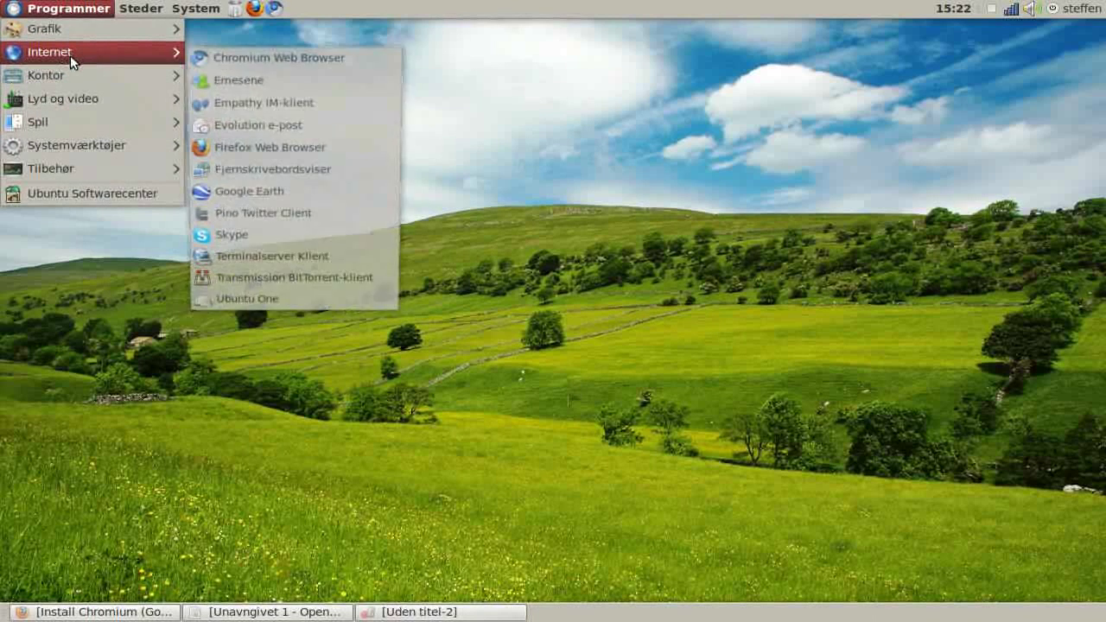
click(238, 55)
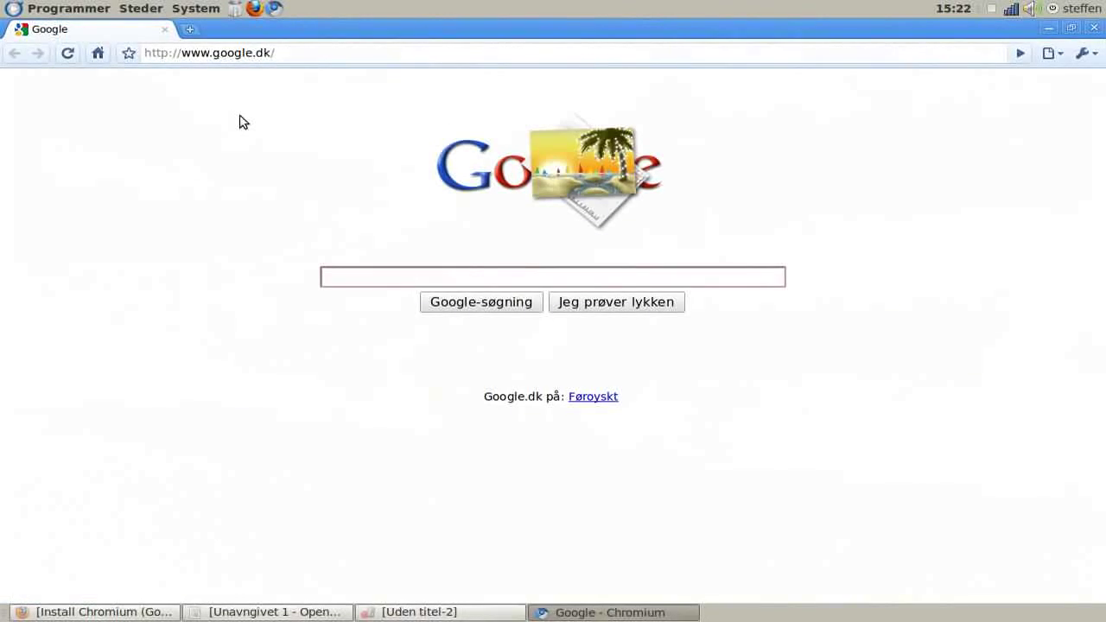
click(1096, 29)
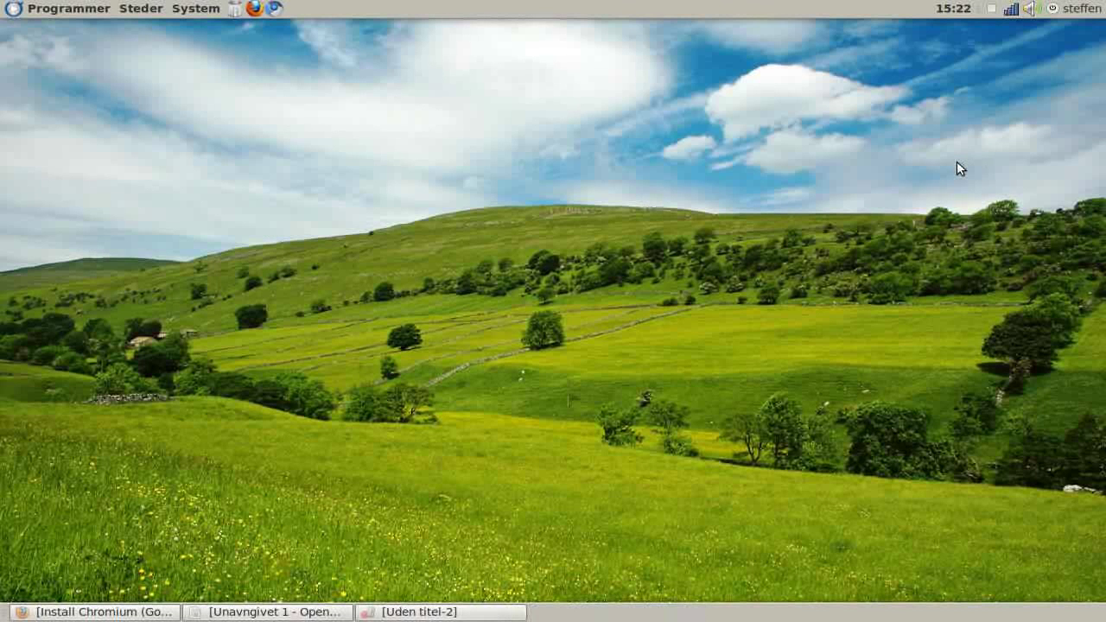